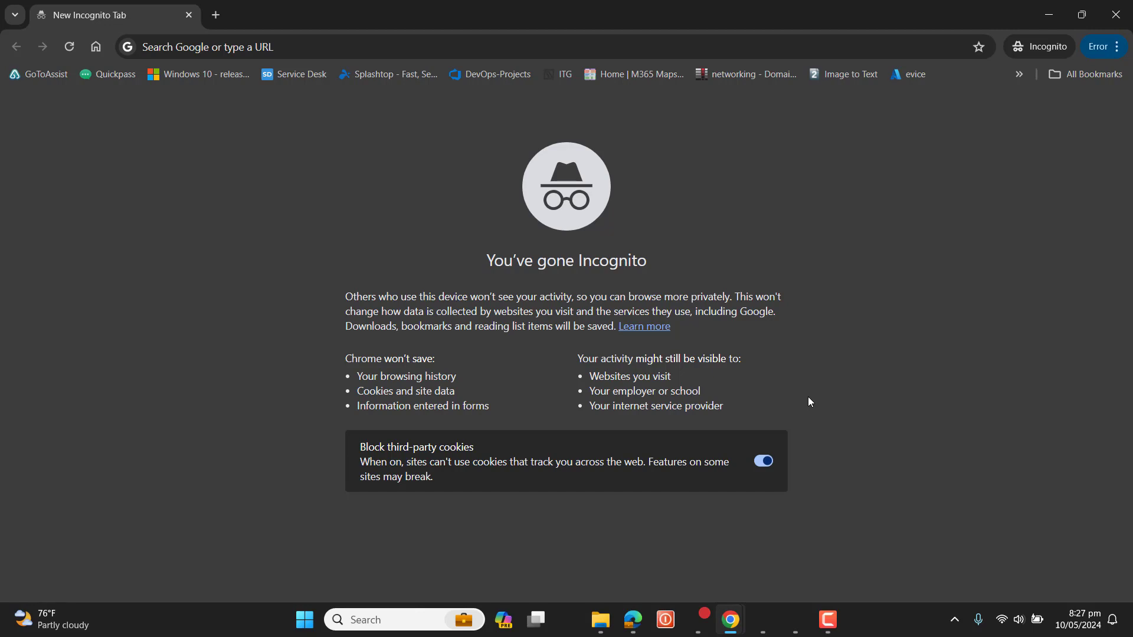
Step: Go to google.com/recaptcha and open the v3 Admin Console to register a new site
{"action": "left_click", "coordinate": [312, 48]}
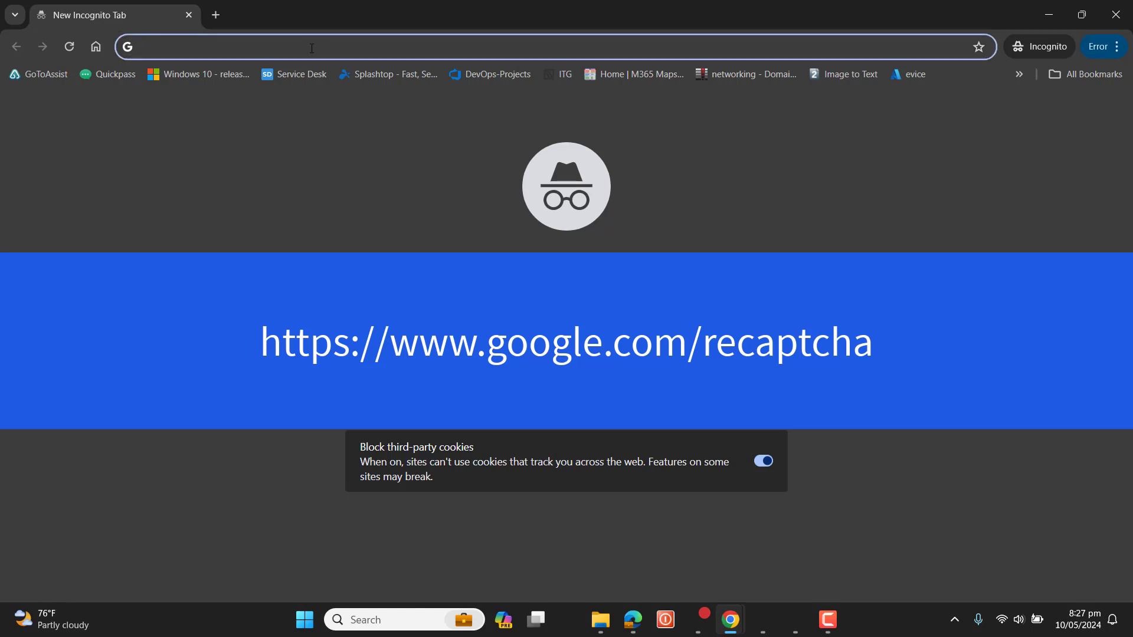
{"action": "type", "text": "g"}
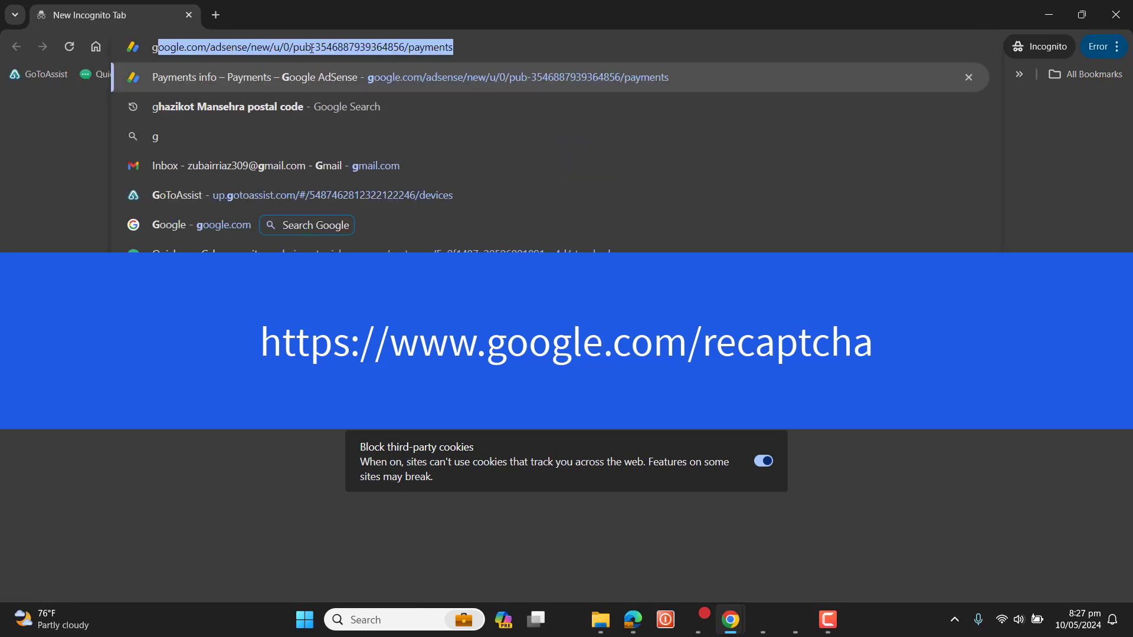
{"action": "type", "text": "oogle"}
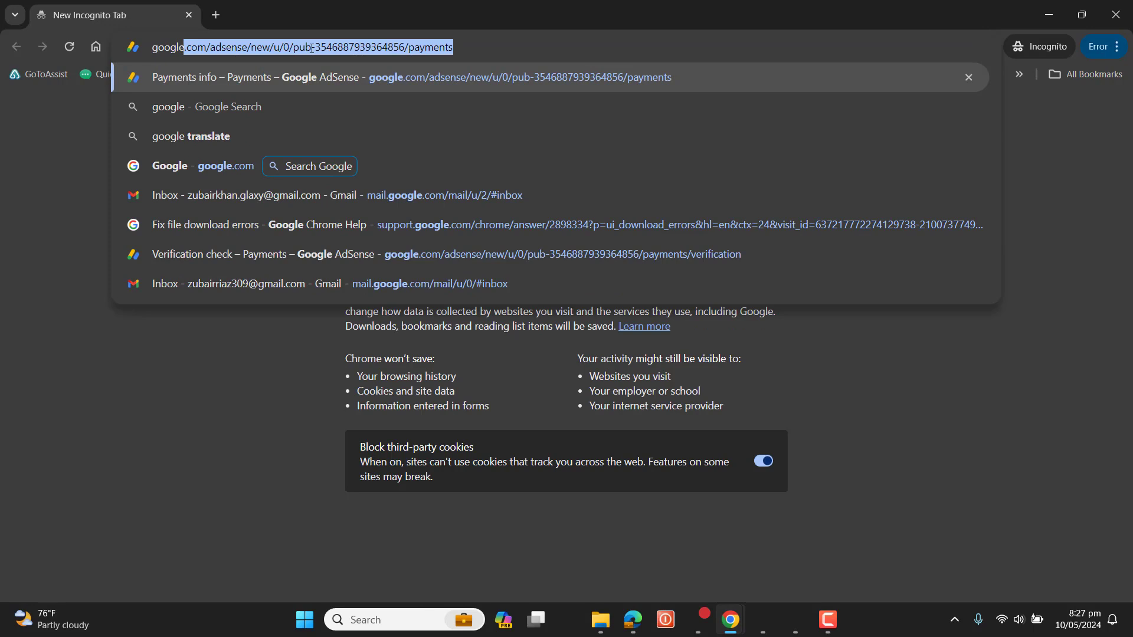
{"action": "type", "text": ".com\\"}
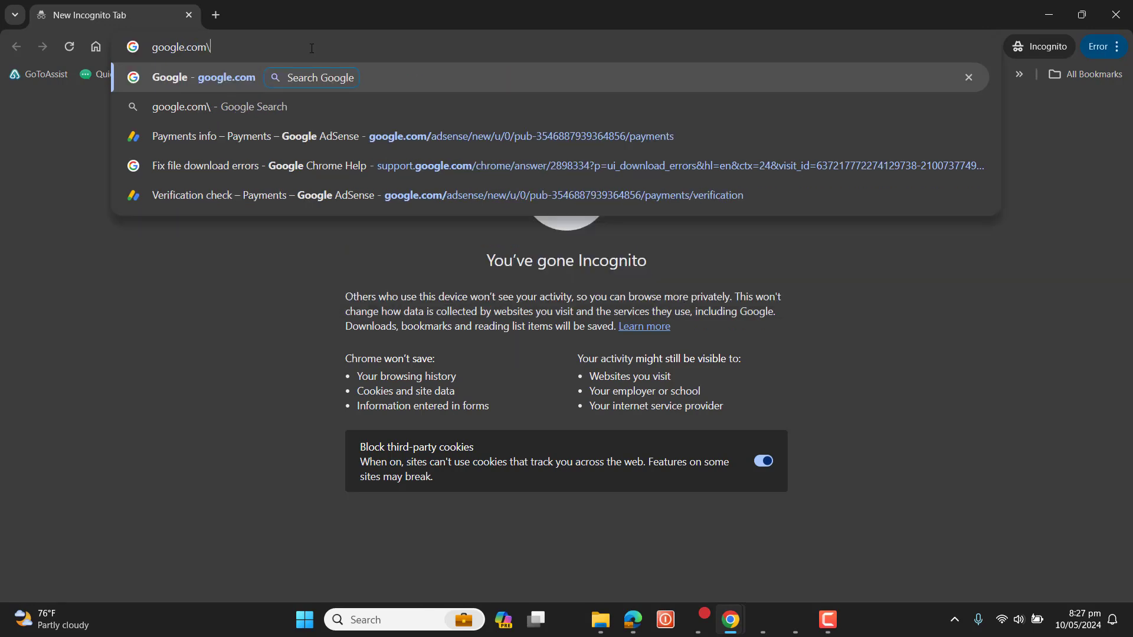
{"action": "type", "text": "recaptcha"}
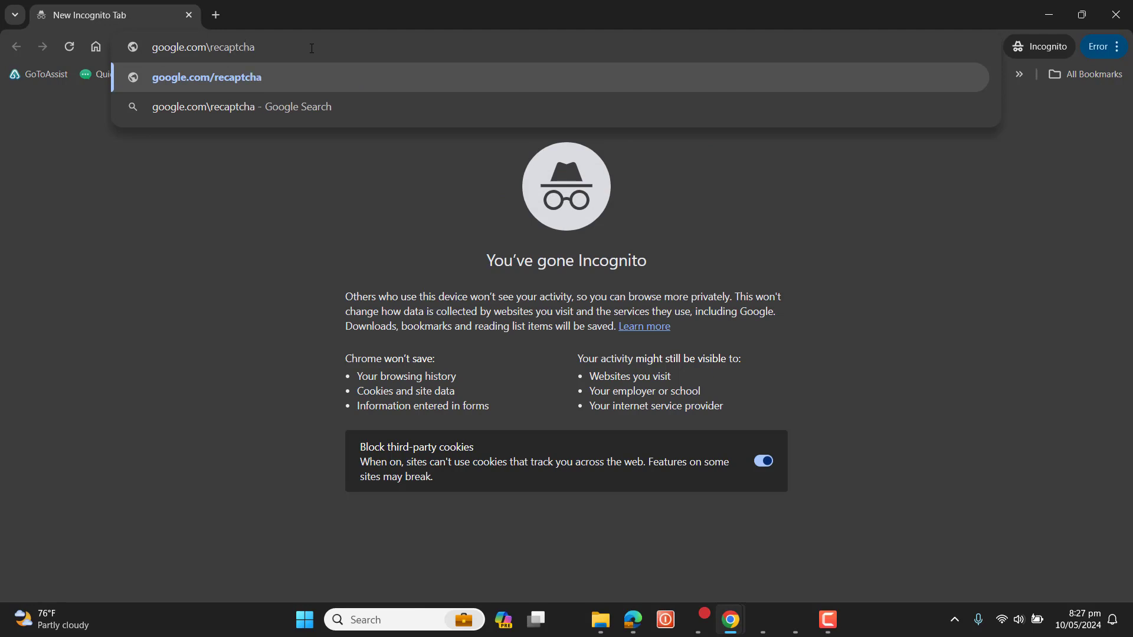
{"action": "key", "text": "Return"}
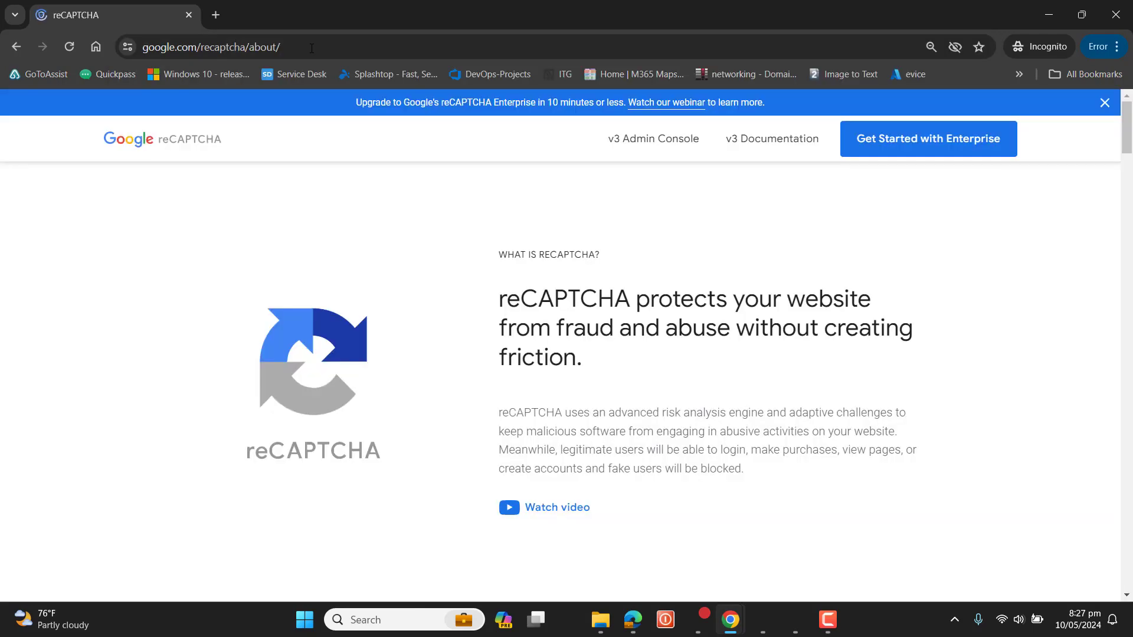
{"action": "left_click", "coordinate": [649, 147]}
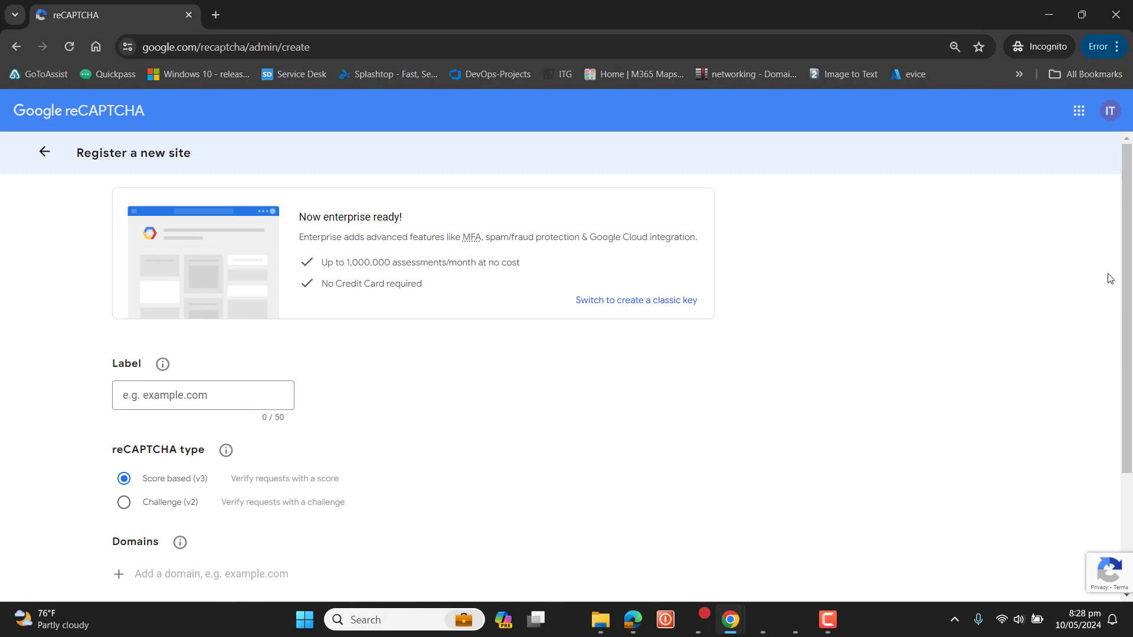
Step: Label the new site with the website's domain name and choose the Challenge (v2) reCAPTCHA type with the "I'm not a robot" Checkbox
{"action": "left_click_drag", "start_coordinate": [1125, 275], "coordinate": [1129, 320]}
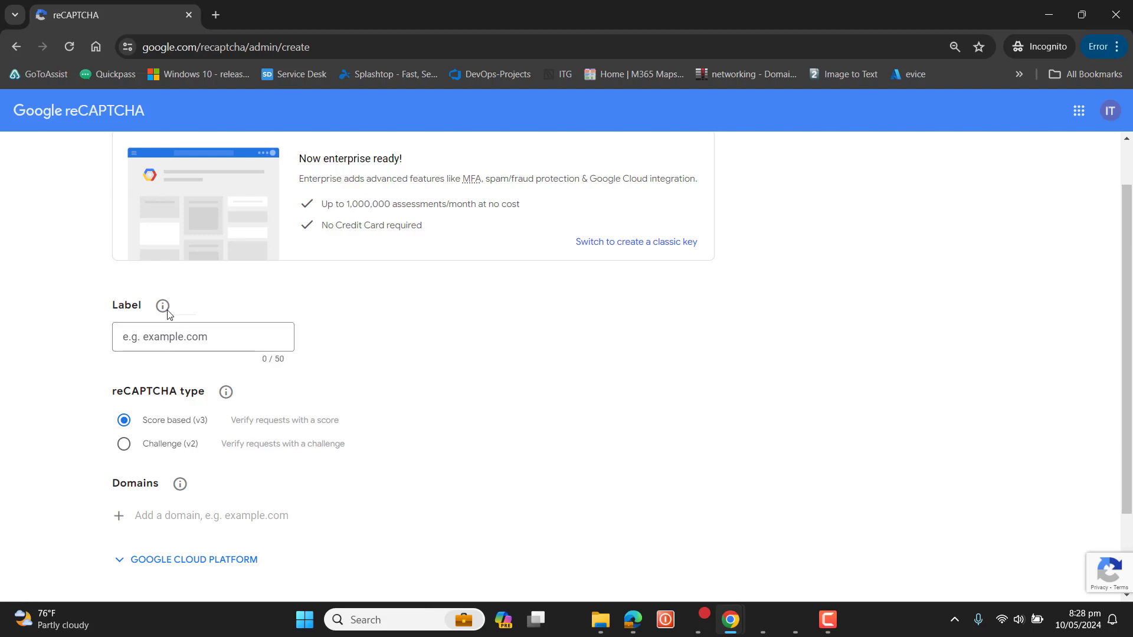
{"action": "mouse_move", "coordinate": [166, 313]}
{"action": "left_click", "coordinate": [168, 340]}
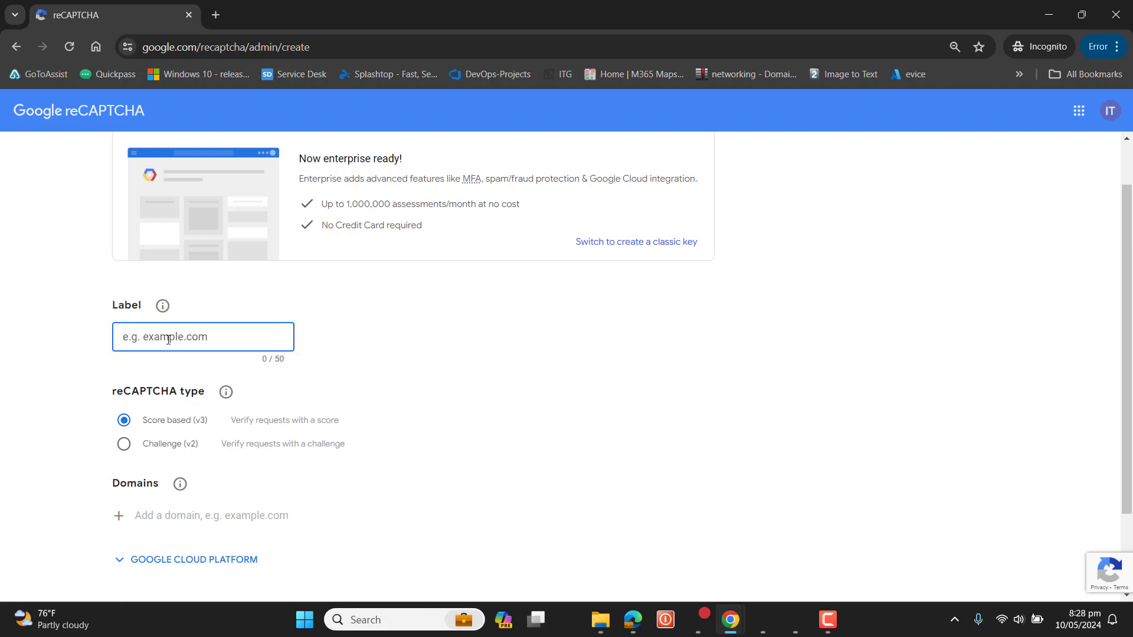
{"action": "type", "text": "it"}
{"action": "type", "text": "e"}
{"action": "type", "text": "com"}
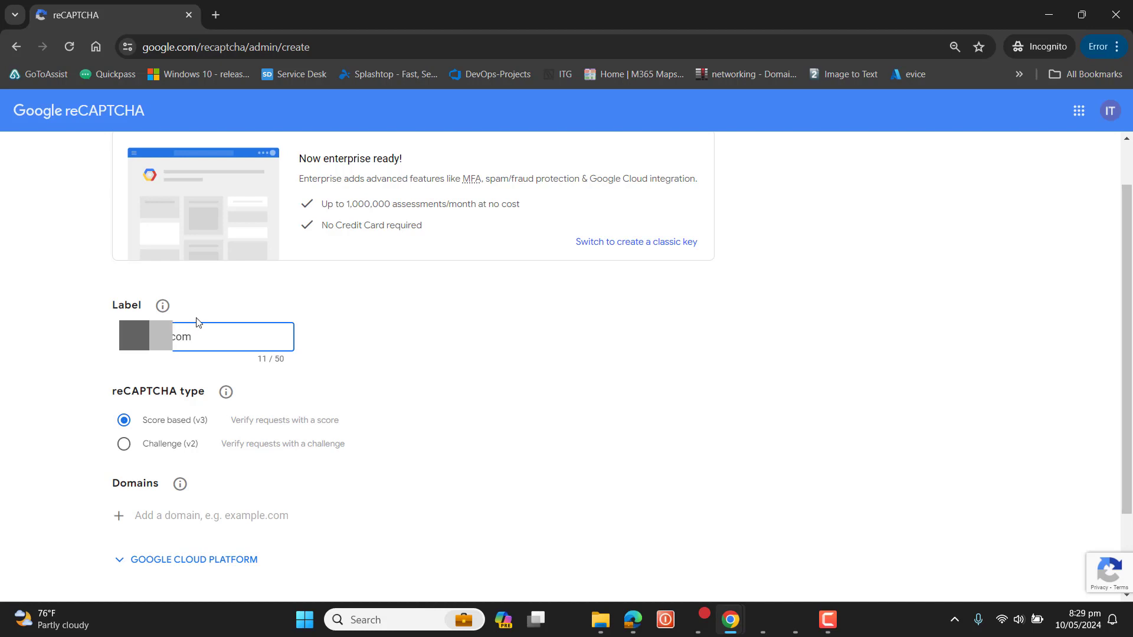
{"action": "triple_click", "coordinate": [218, 341]}
{"action": "left_click", "coordinate": [87, 373]}
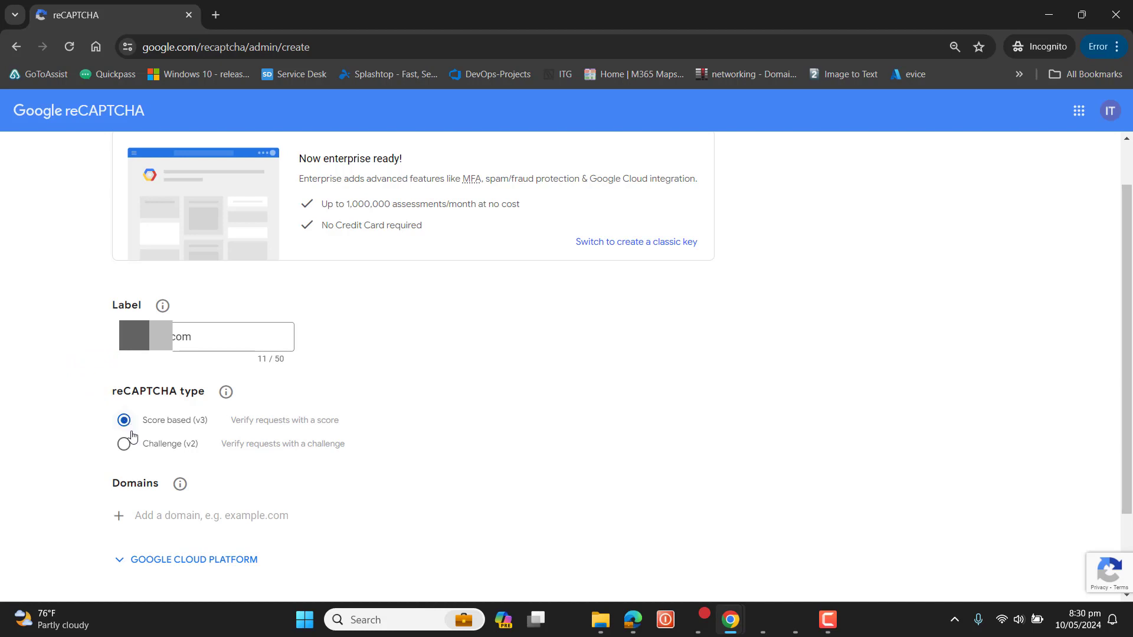
{"action": "mouse_move", "coordinate": [224, 400]}
{"action": "left_click", "coordinate": [129, 446]}
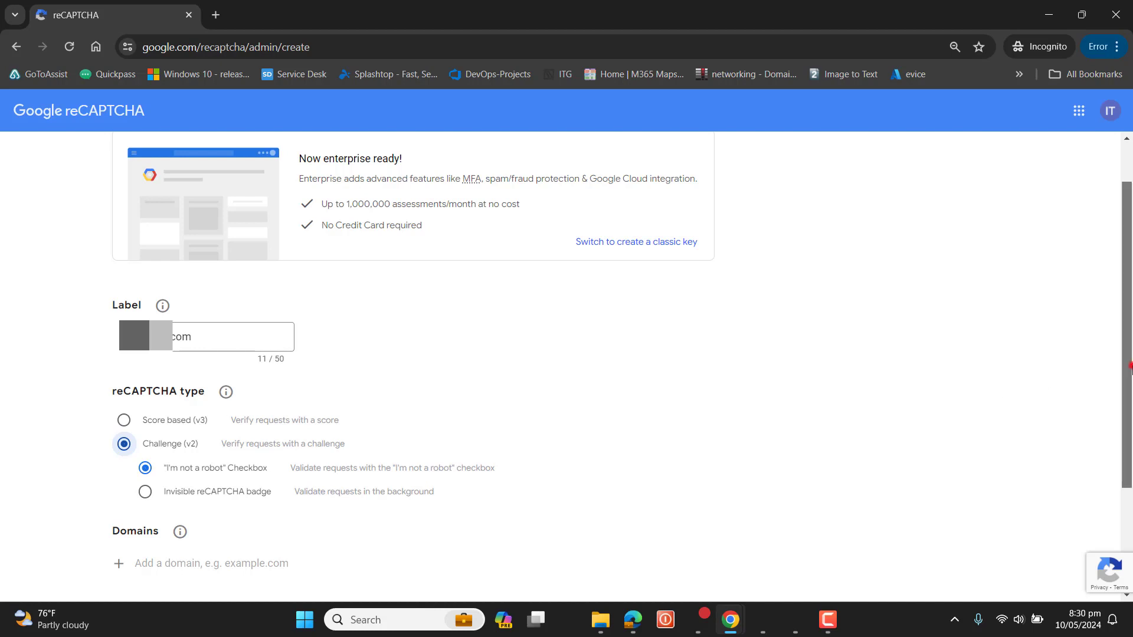
Step: Add the website's domain under Domains and submit the site registration
{"action": "scroll", "coordinate": [1131, 369], "scroll_direction": "down", "scroll_amount": 3}
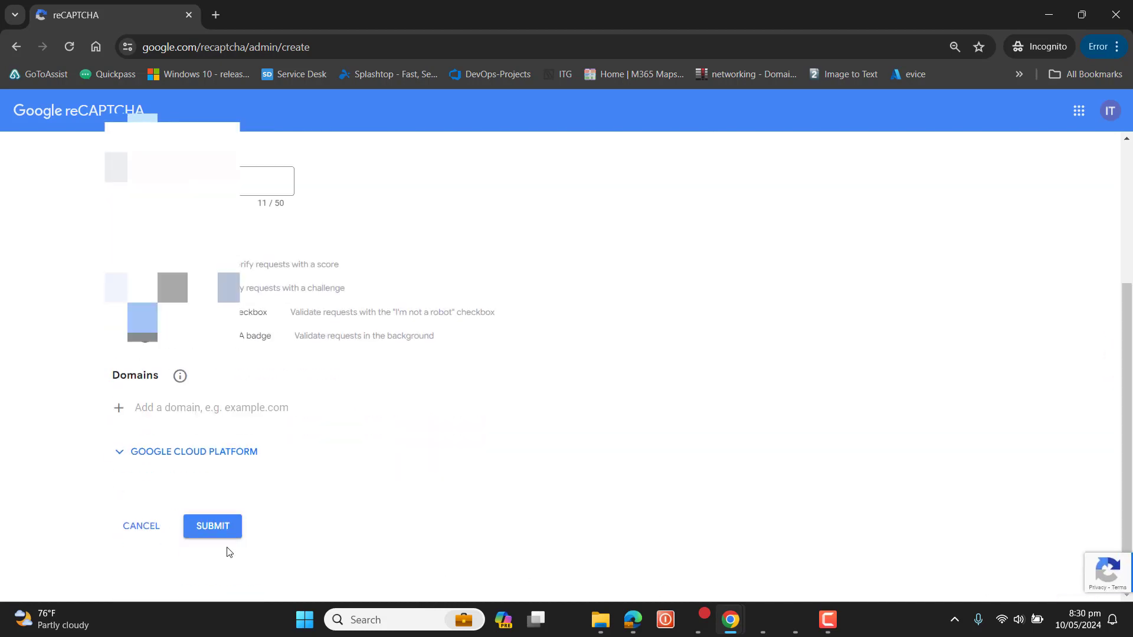
{"action": "left_click", "coordinate": [185, 402]}
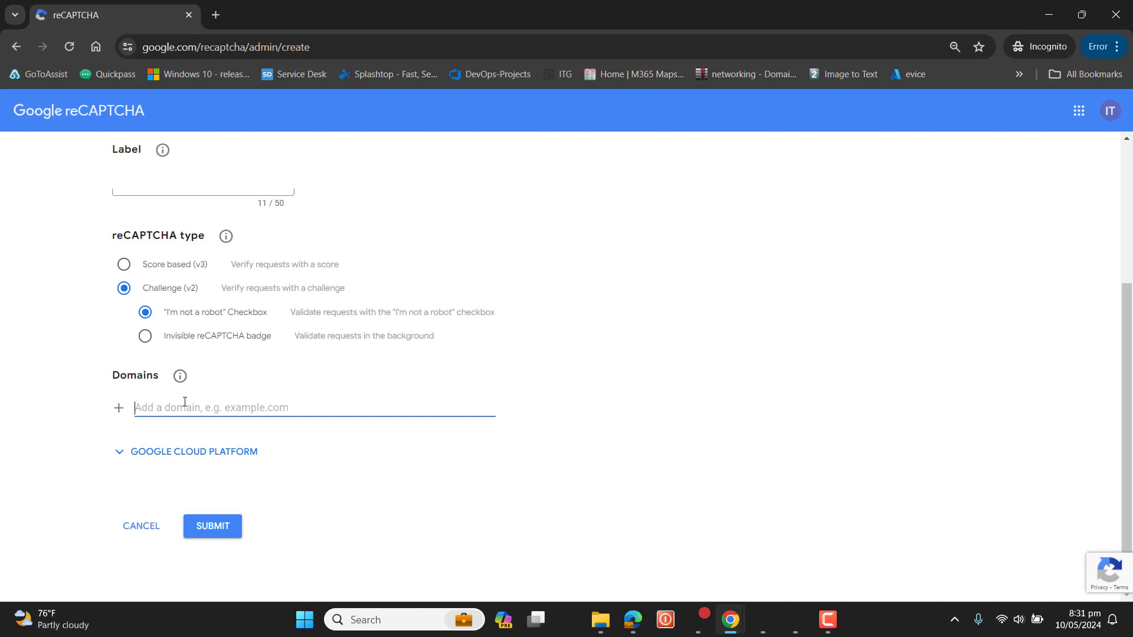
{"action": "key", "text": "ctrl+v"}
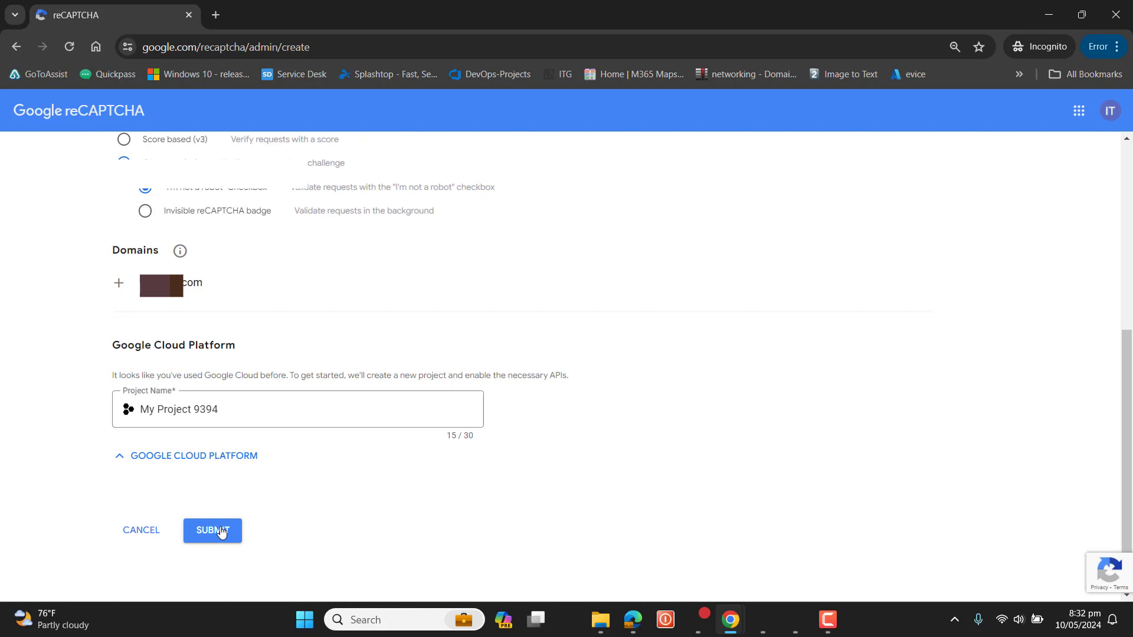
{"action": "left_click", "coordinate": [221, 533]}
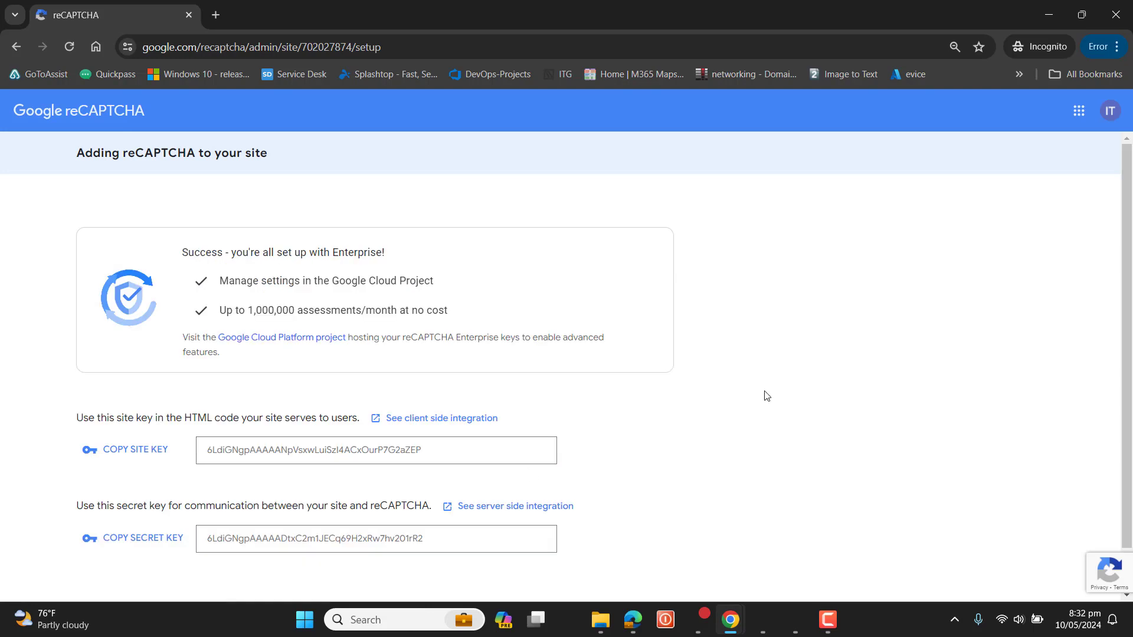
Step: Review the generated site key and secret key and the note on using the site key in the HTML code
{"action": "left_click", "coordinate": [1126, 295]}
{"action": "left_click_drag", "start_coordinate": [1127, 297], "coordinate": [1127, 341]}
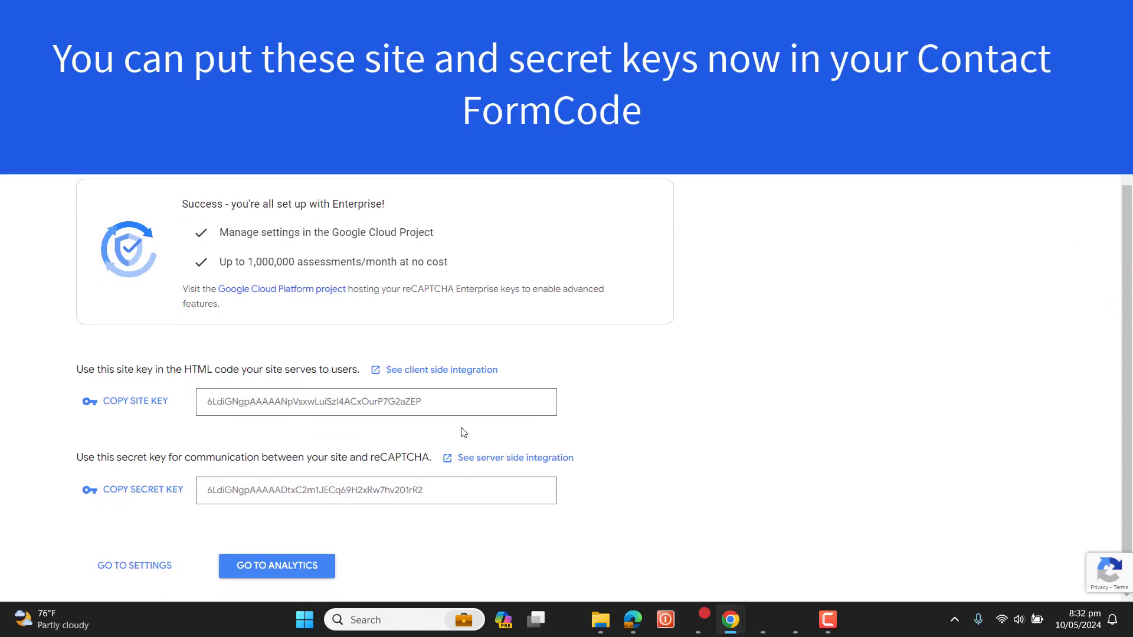
{"action": "left_click_drag", "start_coordinate": [450, 408], "coordinate": [92, 421]}
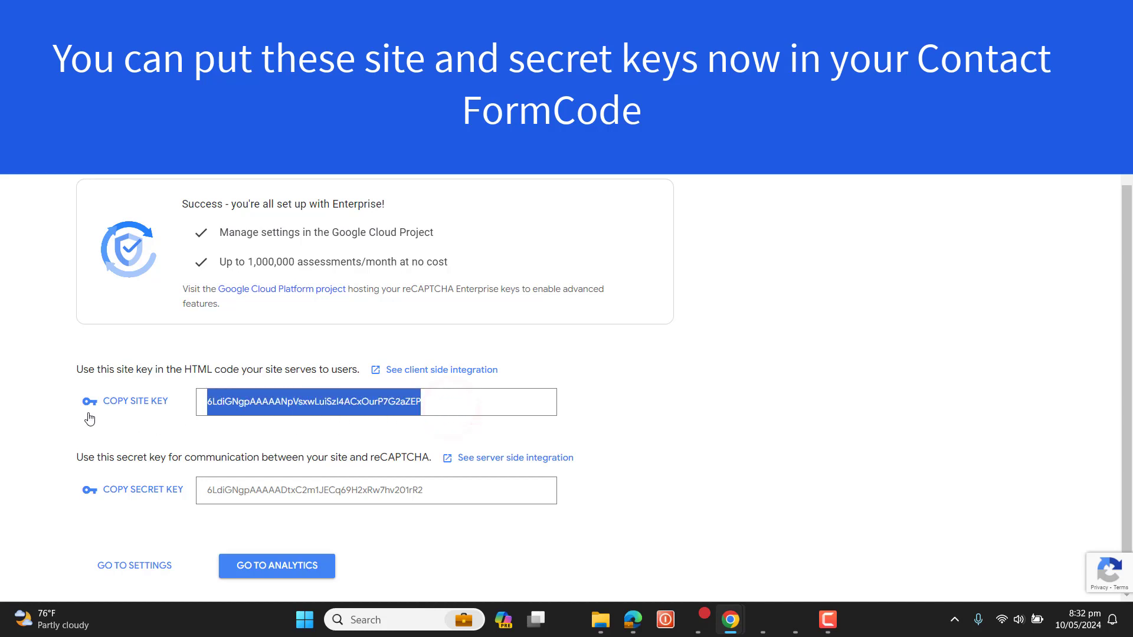
{"action": "left_click", "coordinate": [165, 440]}
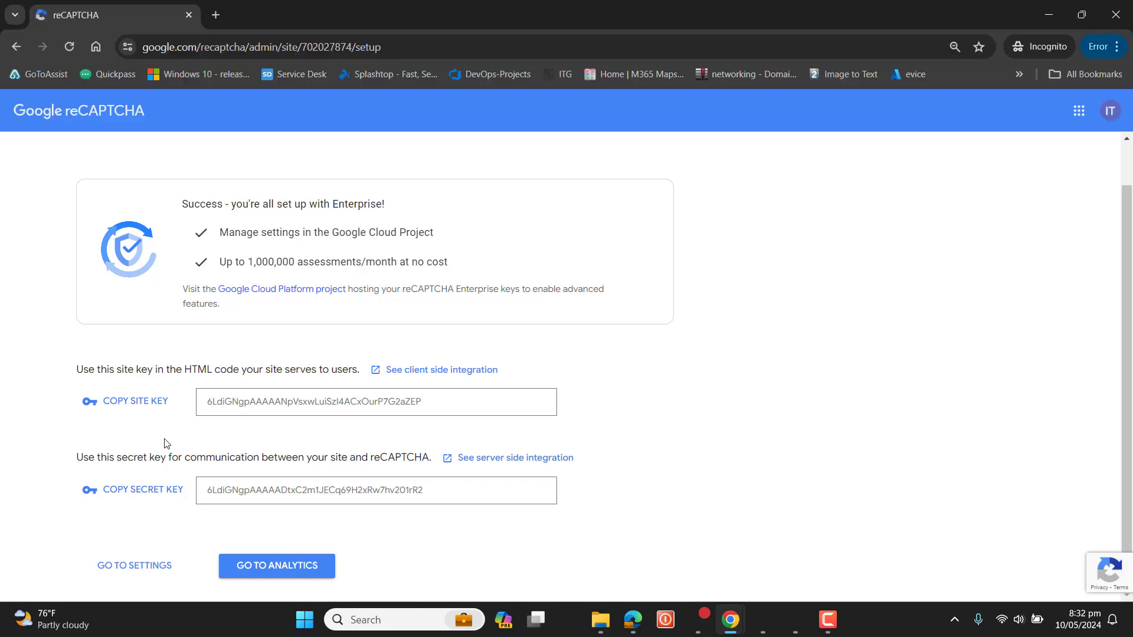
{"action": "left_click_drag", "start_coordinate": [184, 370], "coordinate": [315, 372]}
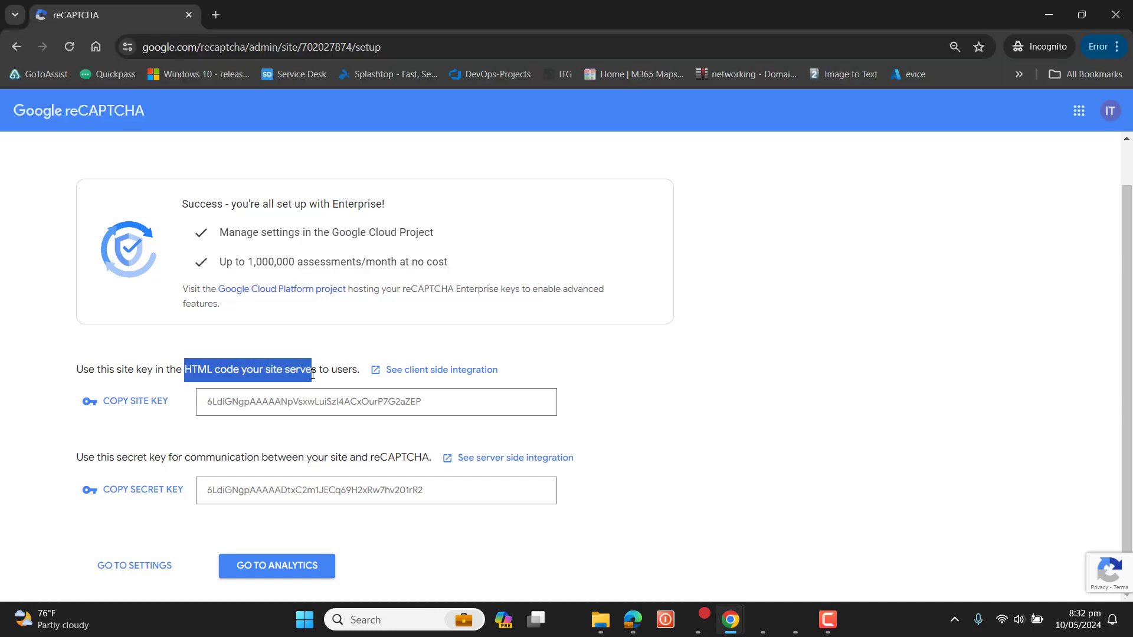
{"action": "left_click", "coordinate": [742, 475]}
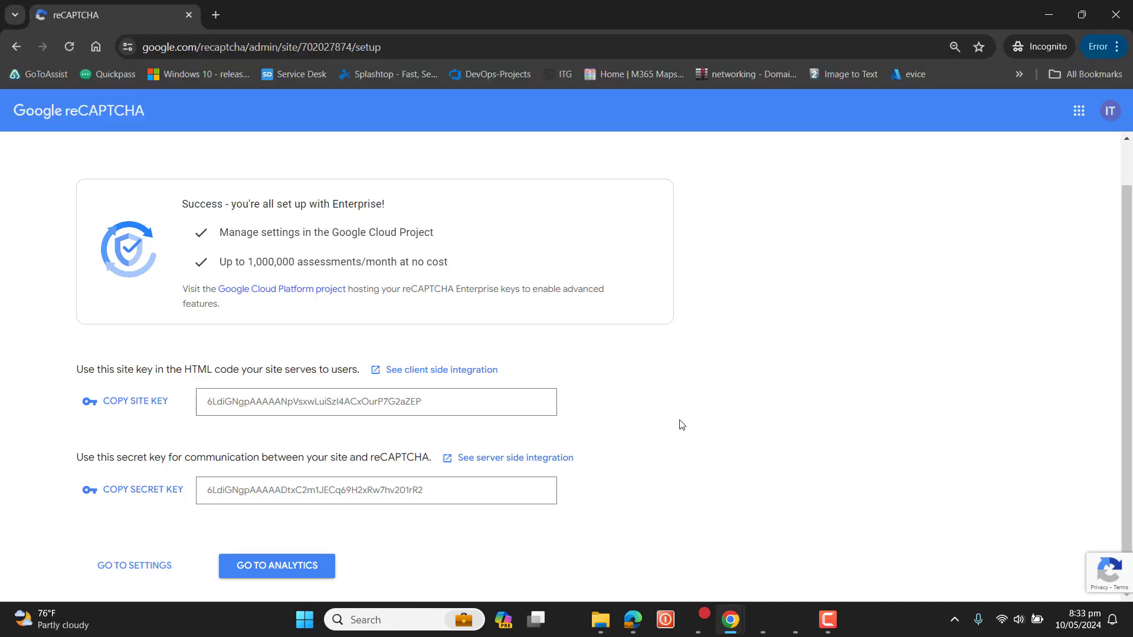
Step: Open the registered site's analytics page by removing "setup" from the end of the page address
{"action": "left_click", "coordinate": [417, 47]}
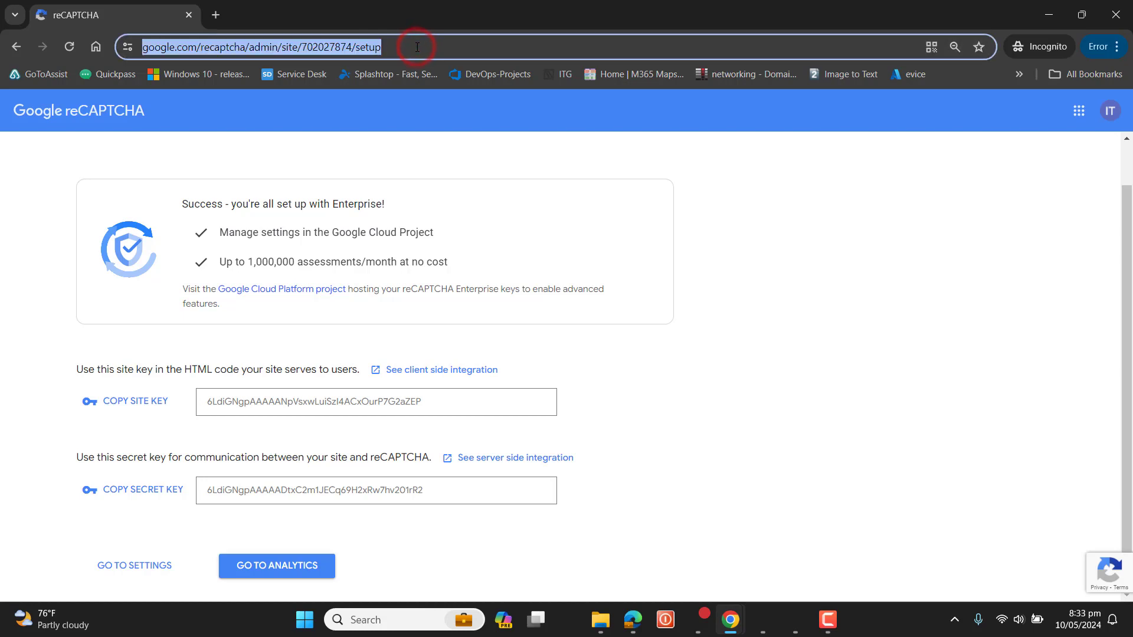
{"action": "left_click", "coordinate": [417, 48]}
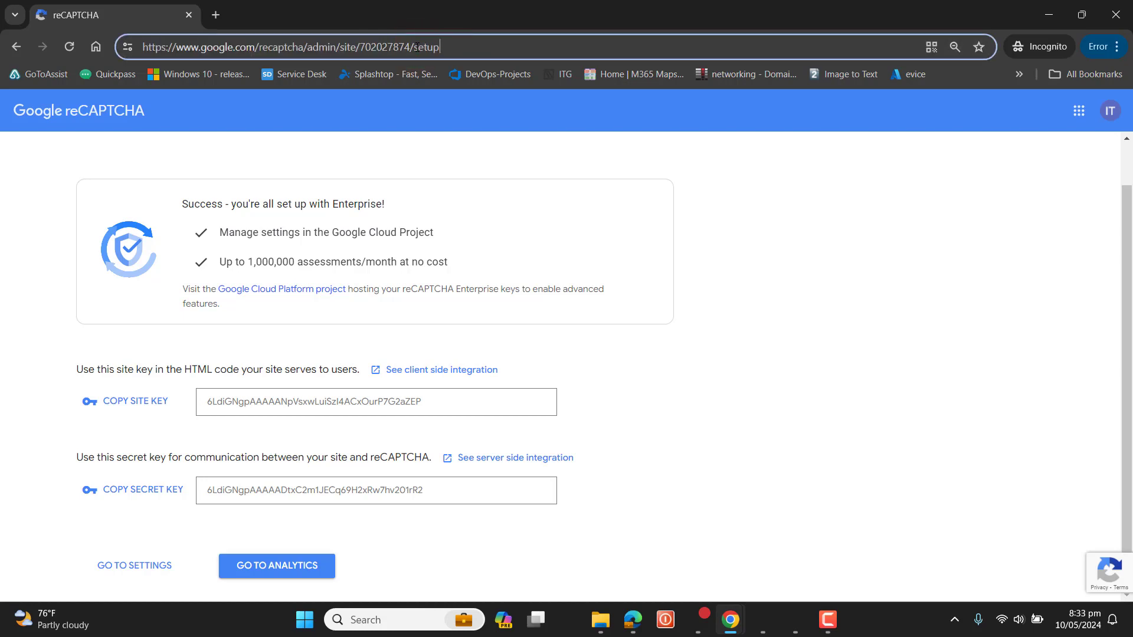
{"action": "key", "text": "BackSpace"}
{"action": "key", "text": "BackSpace"}
{"action": "key", "text": "BackSpace"}
{"action": "key", "text": "BackSpace"}
{"action": "key", "text": "BackSpace"}
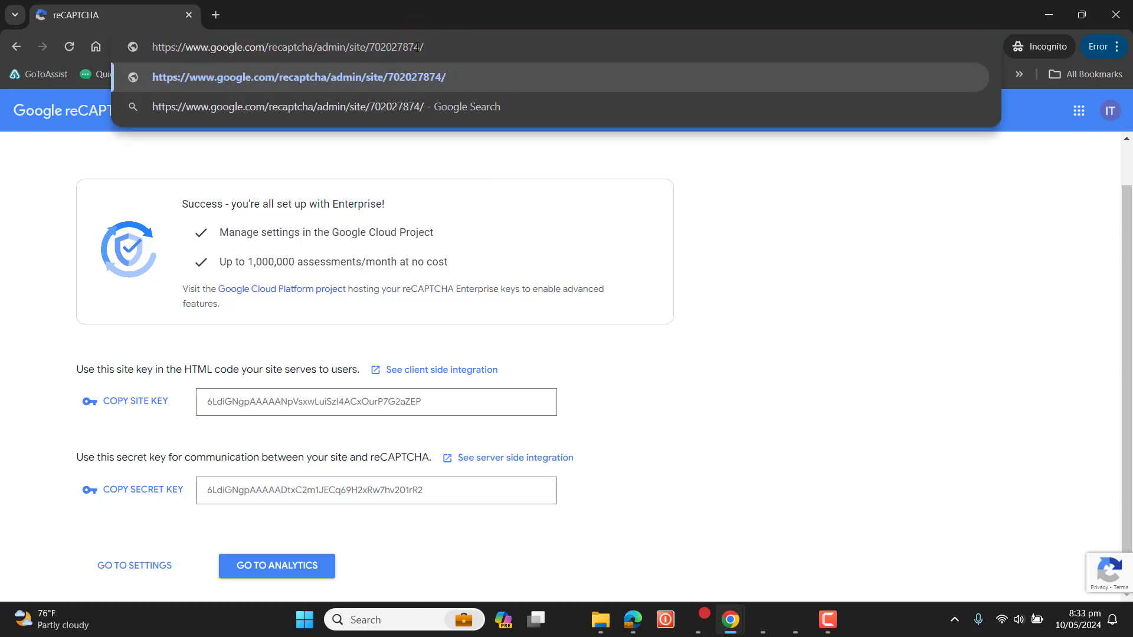
{"action": "key", "text": "Return"}
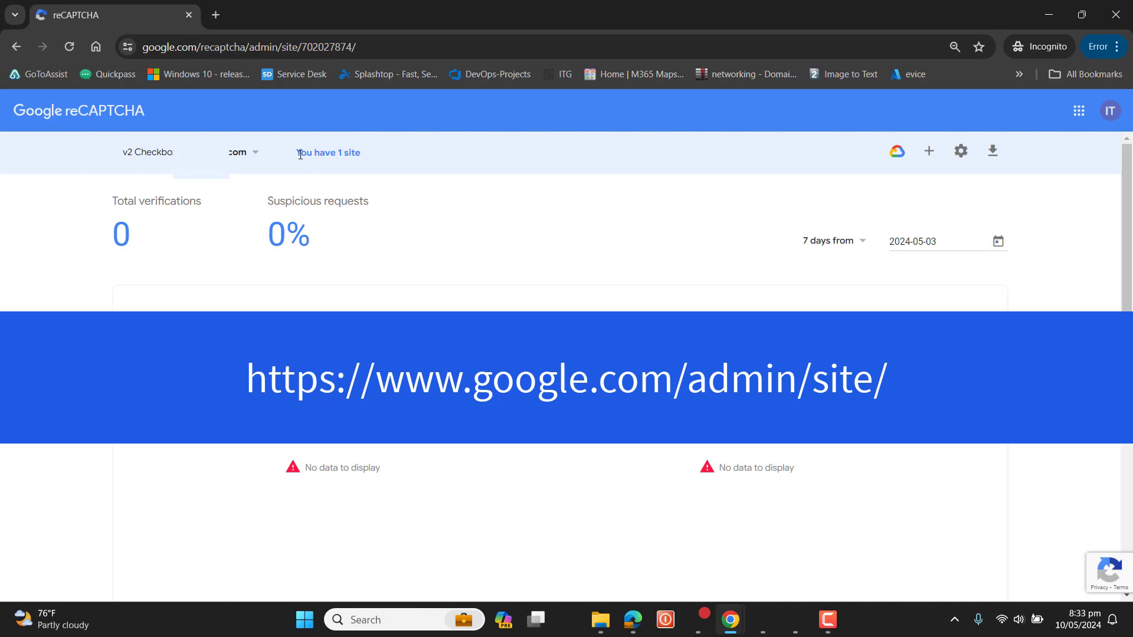
Step: Check how many sites are registered and which entries the site selector lists
{"action": "left_click_drag", "start_coordinate": [296, 153], "coordinate": [373, 156]}
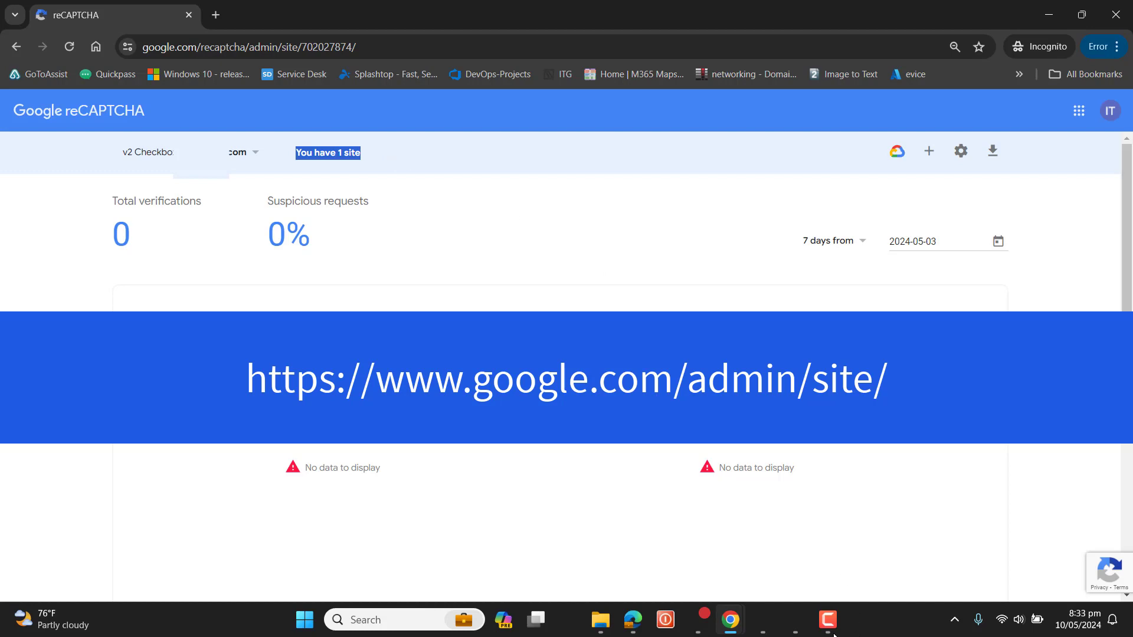
{"action": "left_click", "coordinate": [257, 155]}
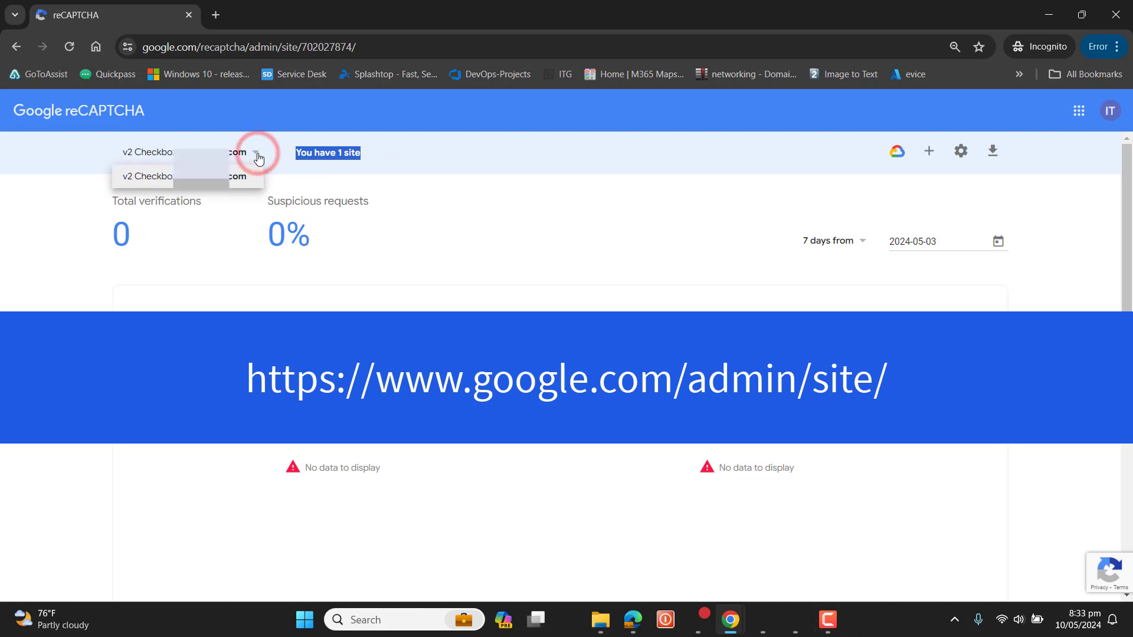
{"action": "left_click", "coordinate": [257, 154]}
{"action": "left_click", "coordinate": [257, 155]}
{"action": "left_click", "coordinate": [257, 154]}
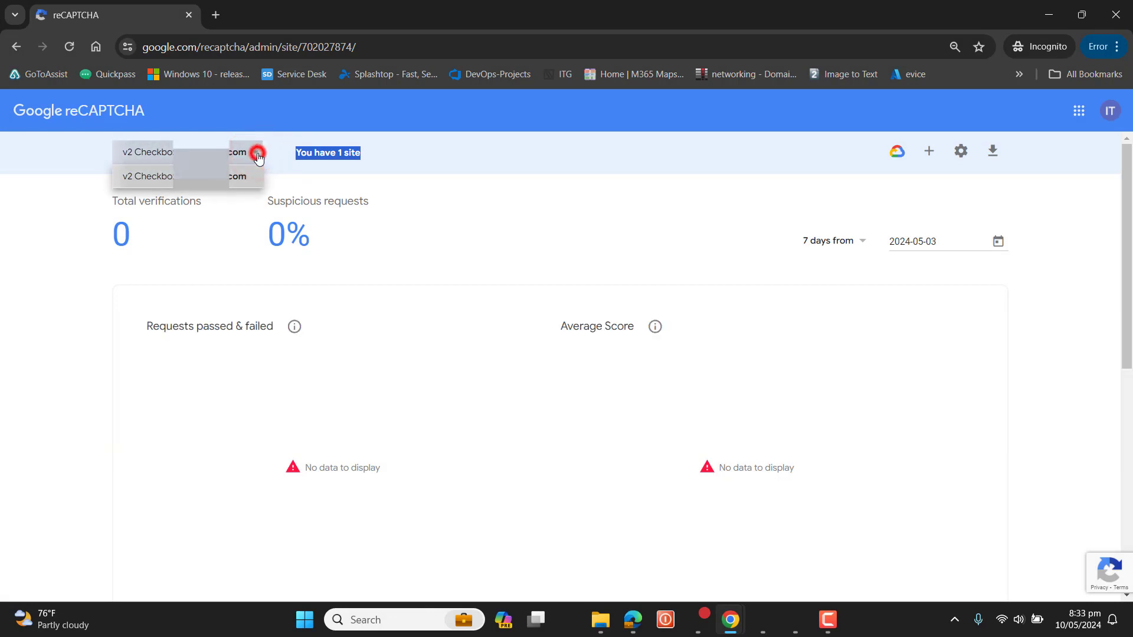
{"action": "left_click", "coordinate": [257, 154]}
{"action": "left_click", "coordinate": [257, 154]}
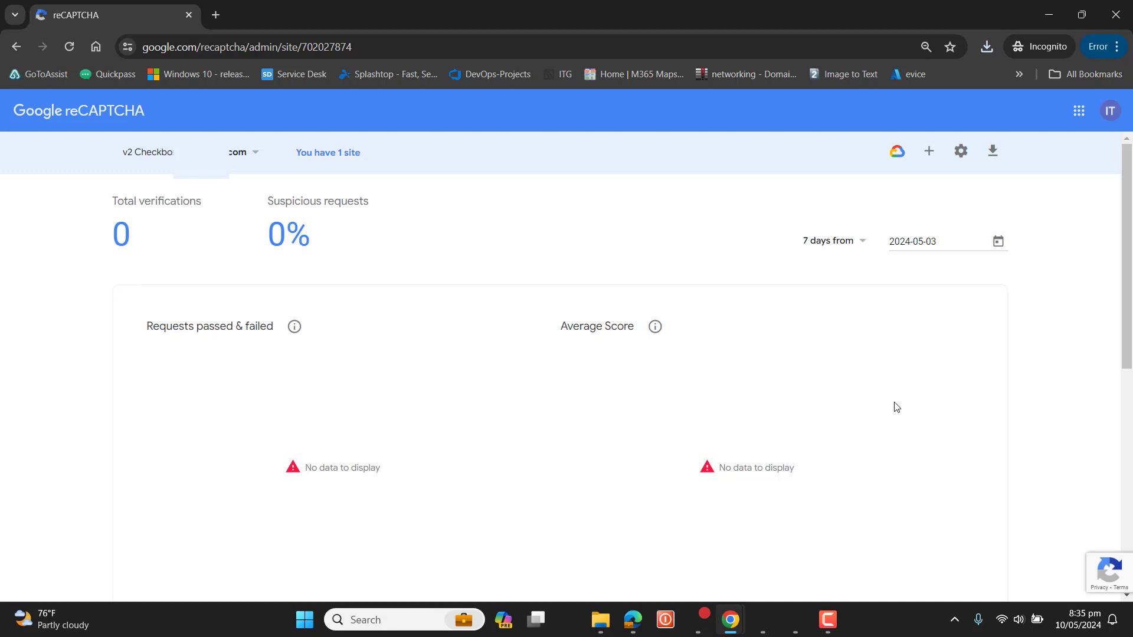
Step: Open the registered site's settings and permanently delete the site from reCAPTCHA
{"action": "left_click", "coordinate": [965, 164]}
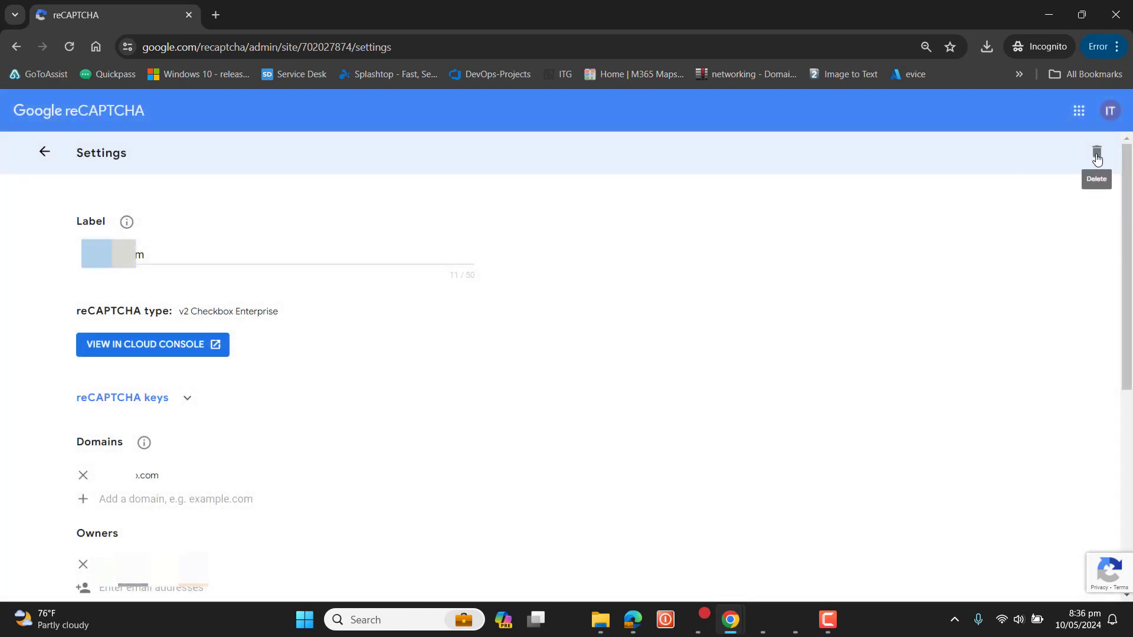
{"action": "left_click", "coordinate": [1097, 154]}
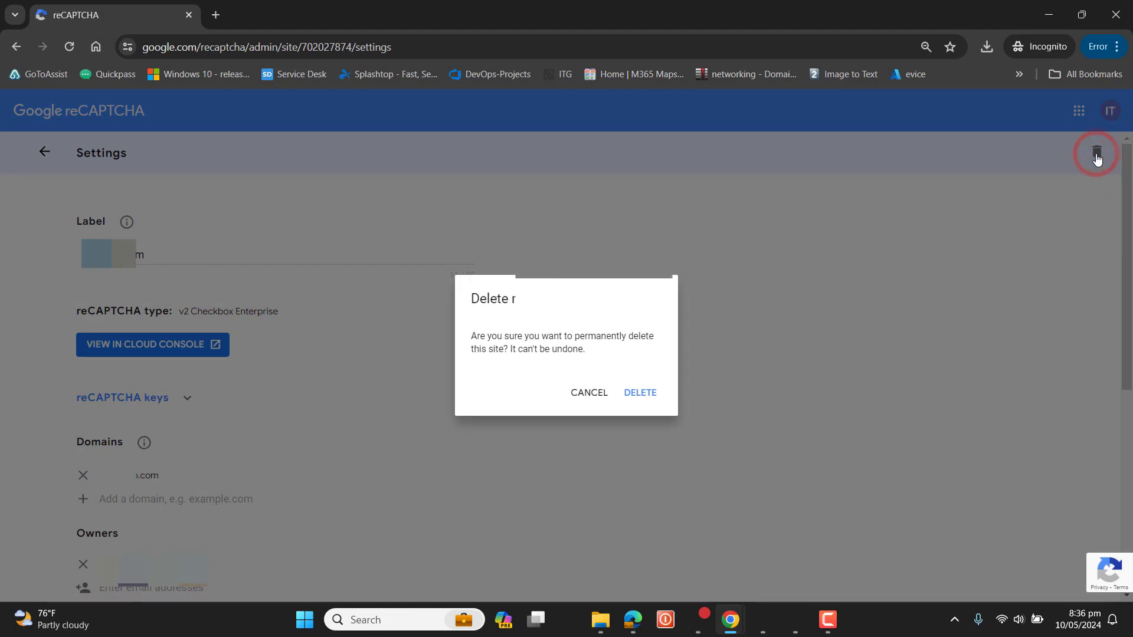
{"action": "left_click", "coordinate": [645, 401]}
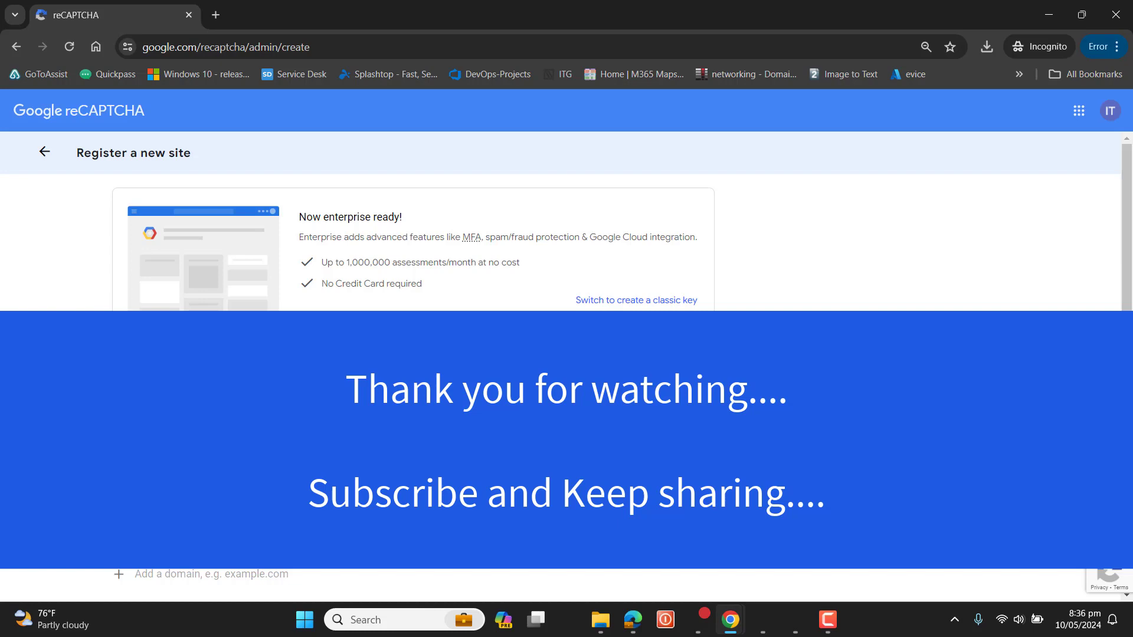
{"action": "left_click", "coordinate": [828, 620]}
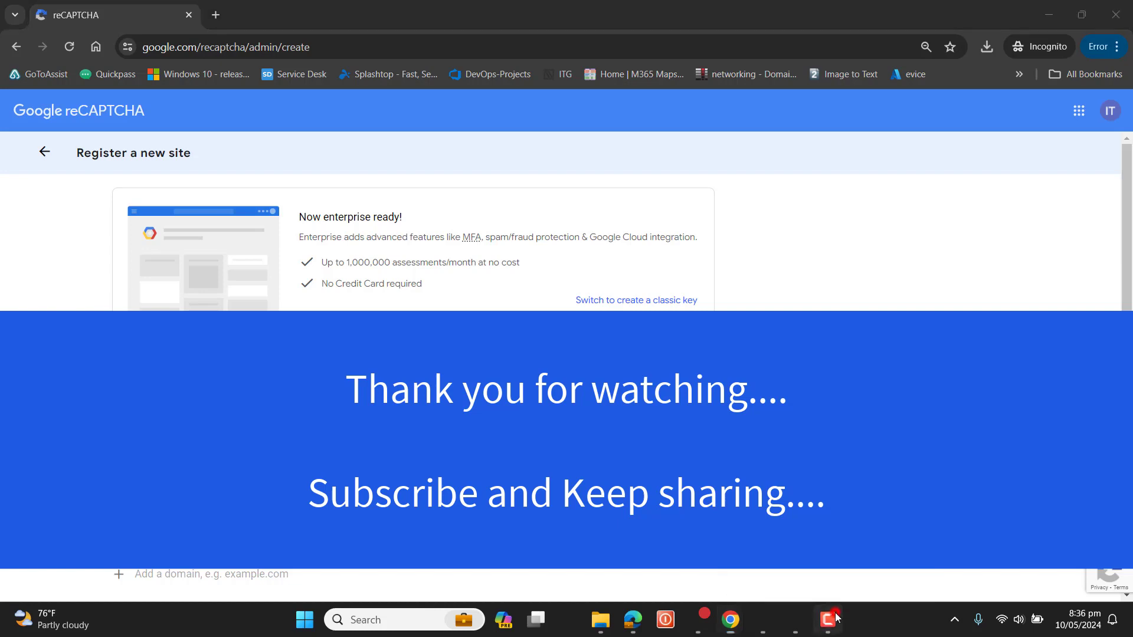